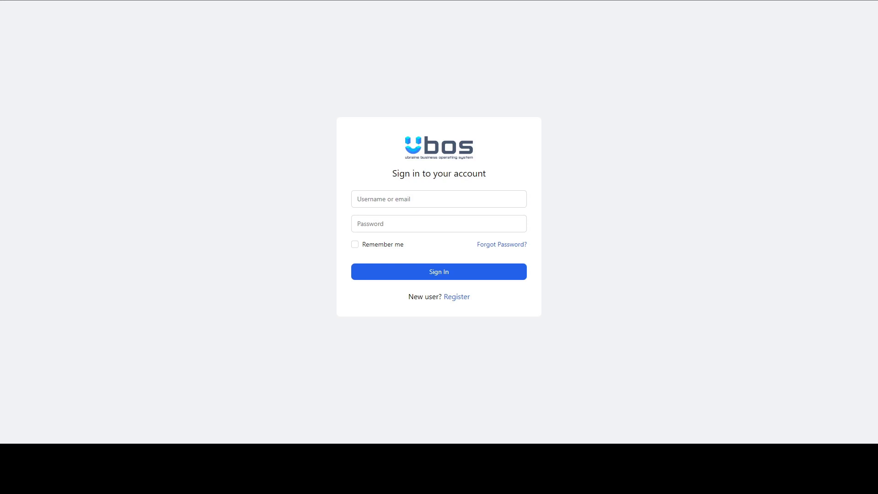
# Check the registration form, return to the login form and sign in with the account email and password
pyautogui.click(456, 297)
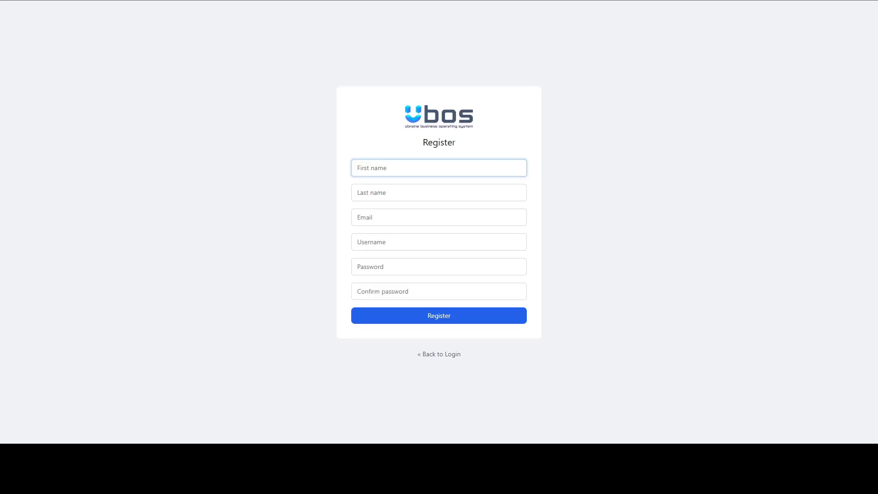
pyautogui.click(439, 354)
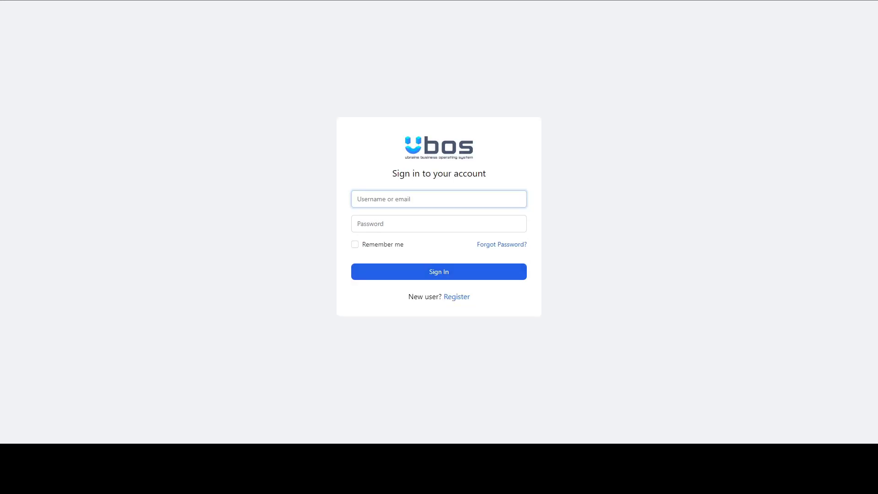
pyautogui.hotkey('ctrl', 'v')
pyautogui.press('Tab')
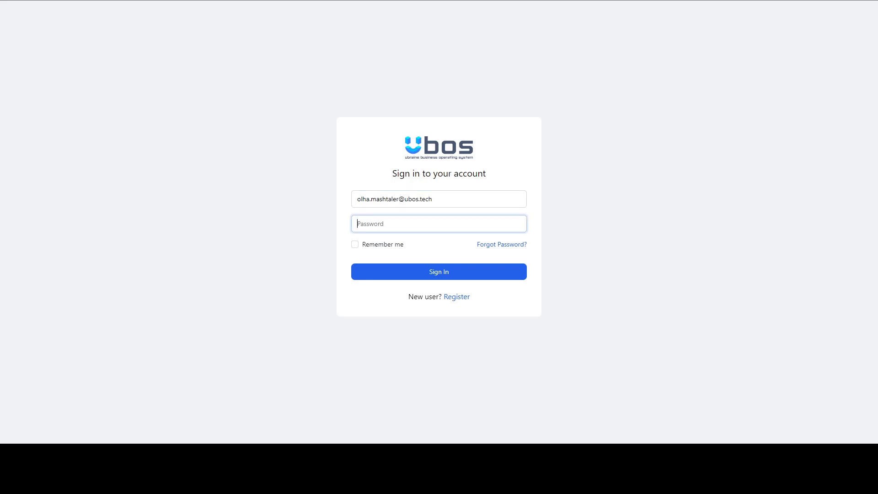
pyautogui.write('••••••')
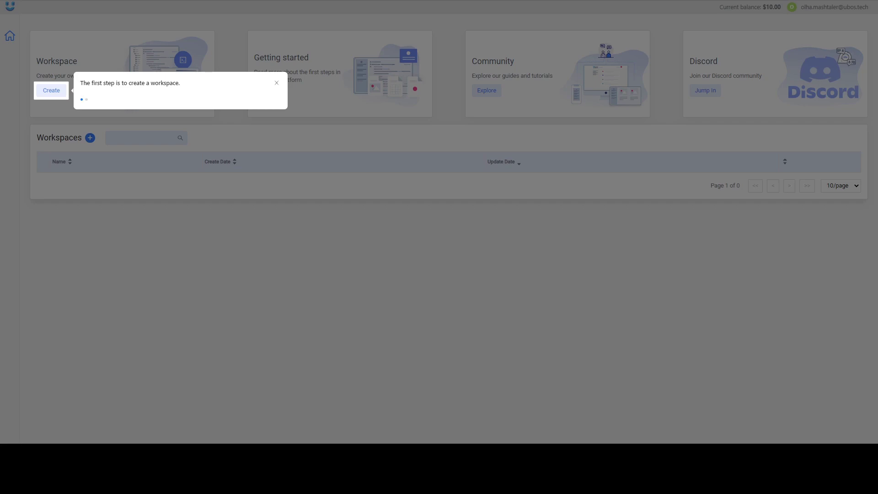
# Create a workspace named comopany and open it
pyautogui.click(51, 90)
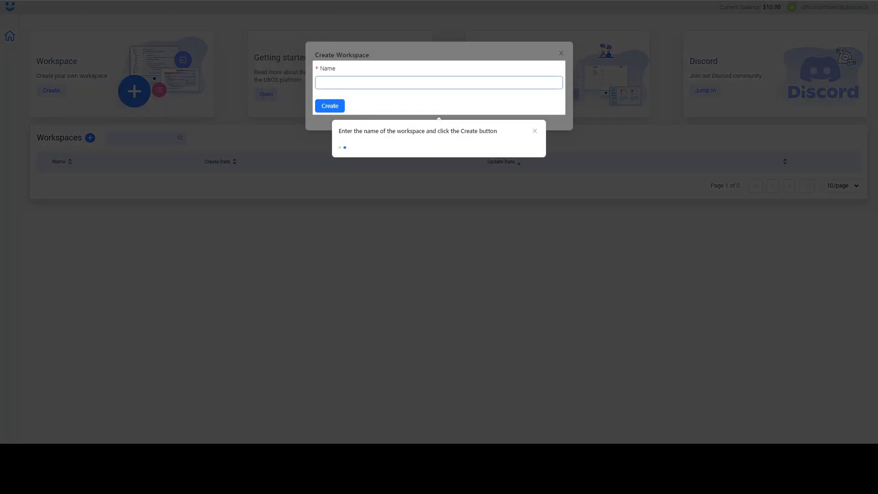
pyautogui.write('omp')
pyautogui.press('BackSpace')
pyautogui.write('A')
pyautogui.press('BackSpace')
pyautogui.write('PA')
pyautogui.press('BackSpace')
pyautogui.press('BackSpace')
pyautogui.write('oanyp')
pyautogui.press('Return')
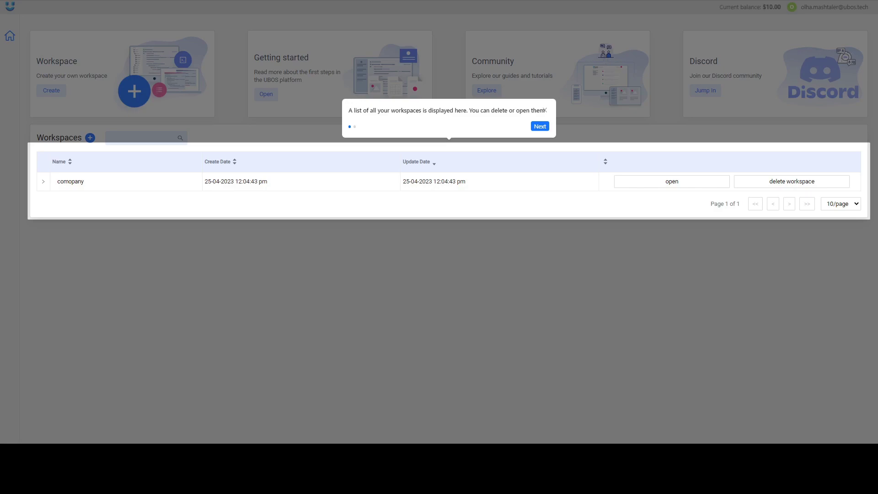
pyautogui.click(672, 181)
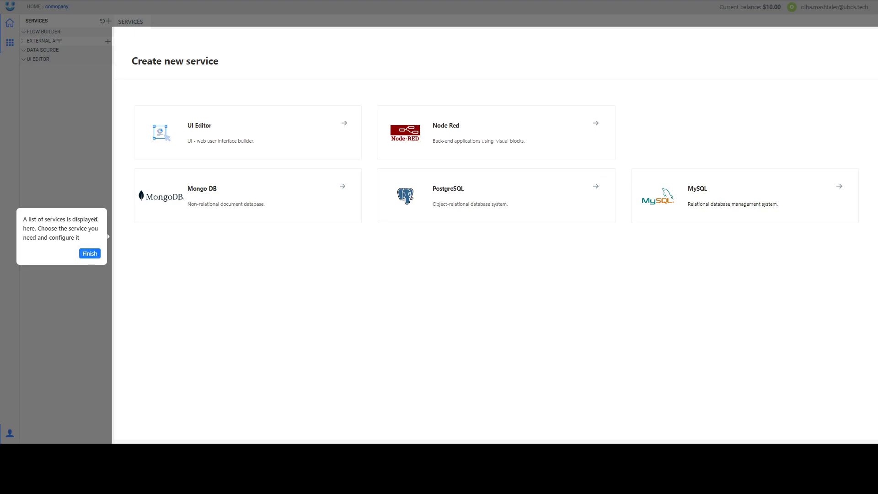
# Create a UI Editor service with the Medium UI Editor plan, keeping the suggested service name, provider and region
pyautogui.click(344, 123)
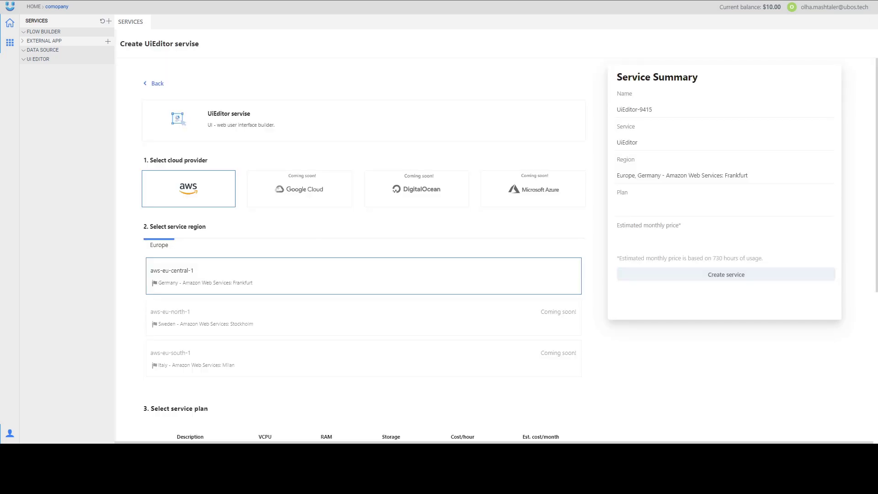
pyautogui.scroll(-3, 363, 247)
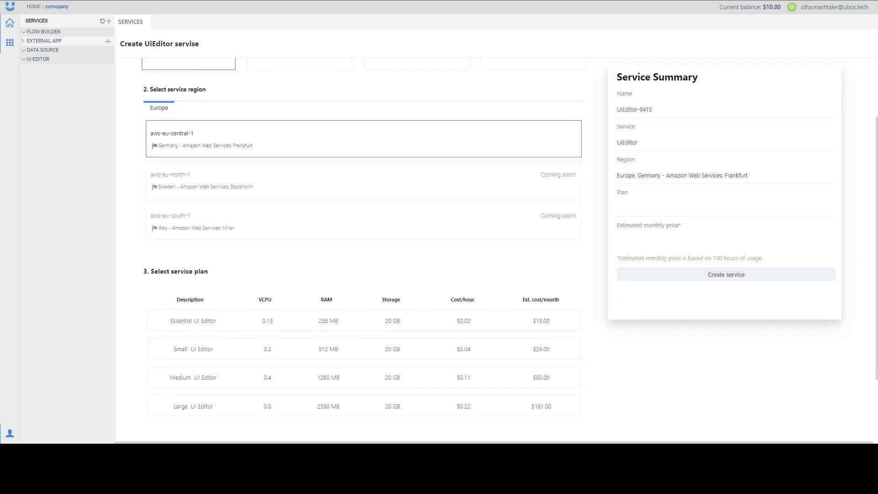
pyautogui.scroll(-2, 363, 247)
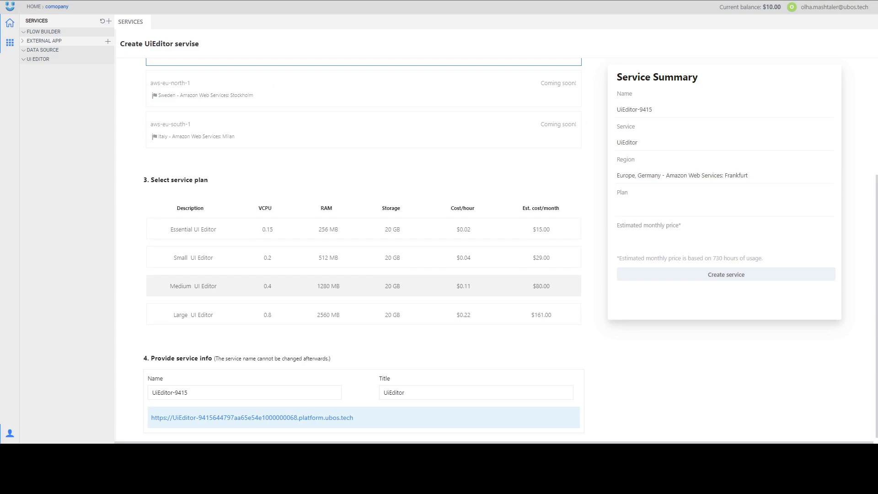
pyautogui.click(363, 285)
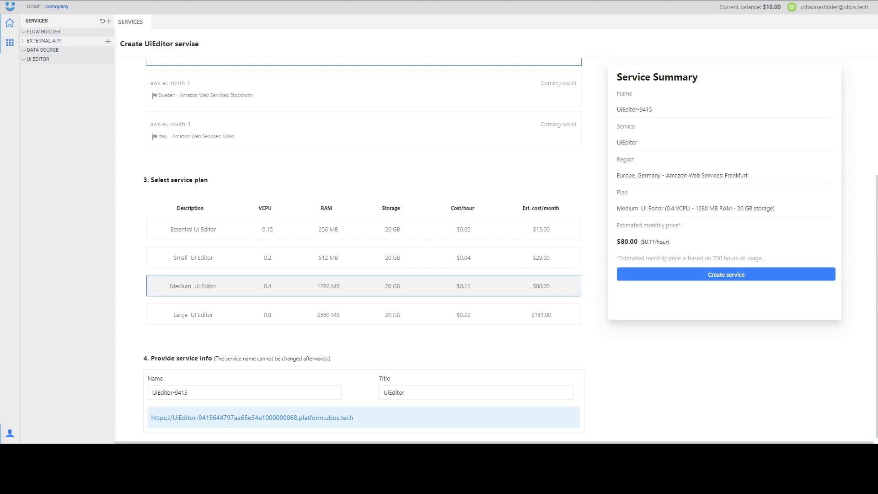
pyautogui.scroll(-1, 363, 285)
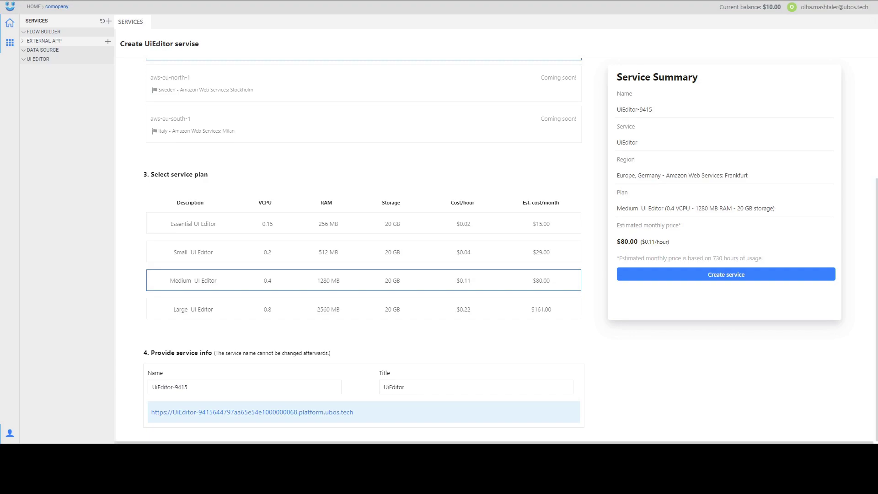
pyautogui.tripleClick(170, 387)
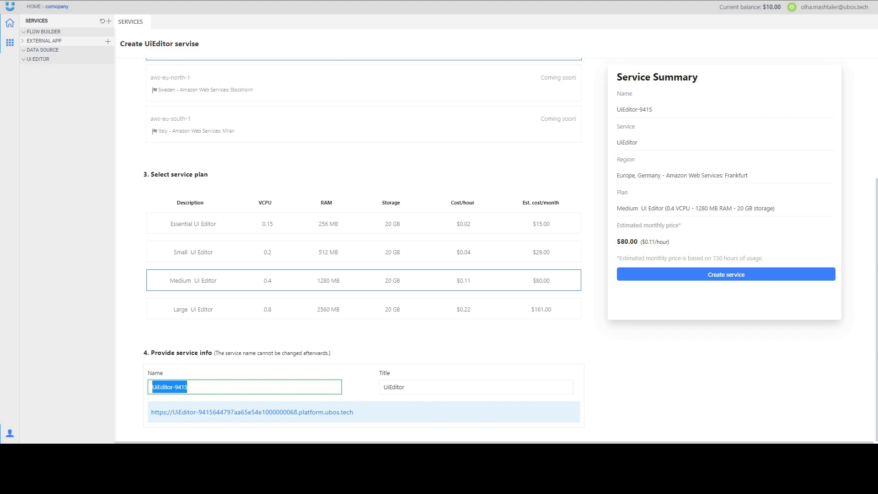
pyautogui.click(187, 387)
pyautogui.click(360, 338)
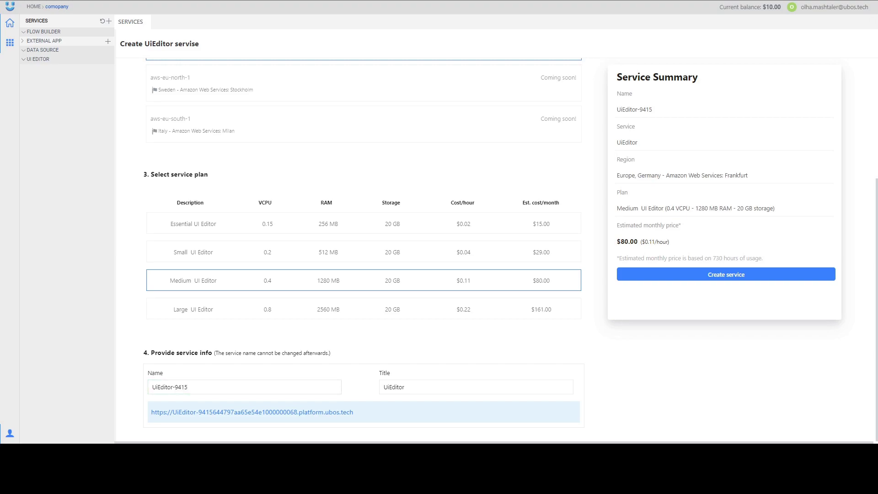
pyautogui.scroll(1, 364, 250)
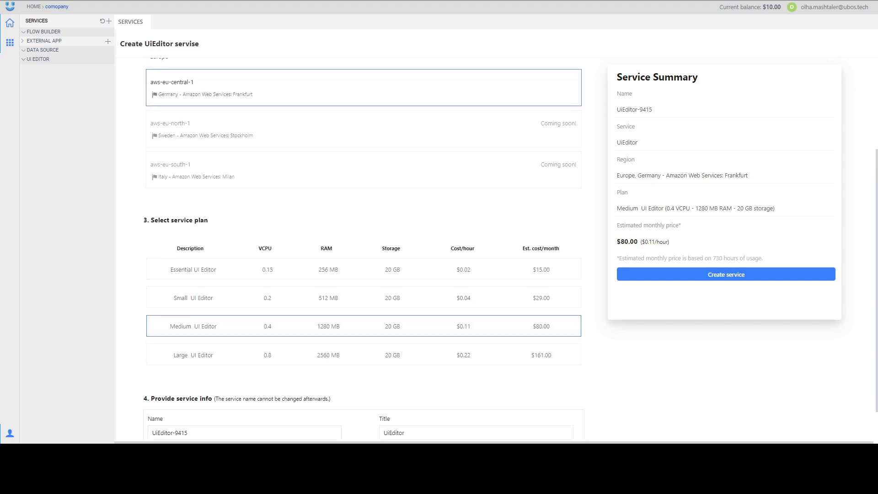
pyautogui.click(725, 274)
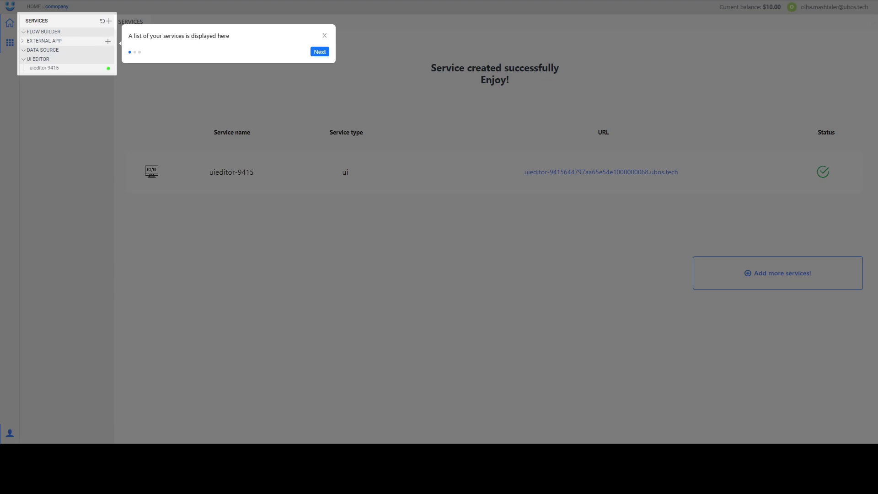
# Go through the onboarding tips for the service list and open the new UI Editor service
pyautogui.click(320, 52)
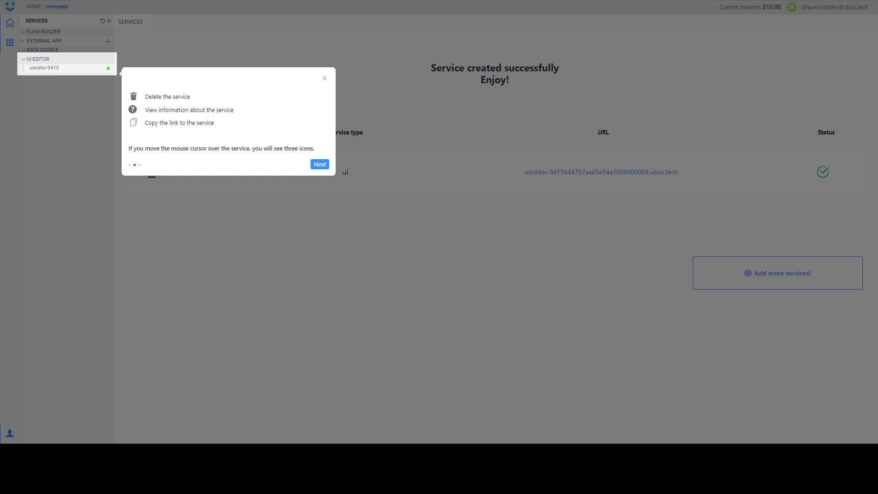
pyautogui.click(319, 165)
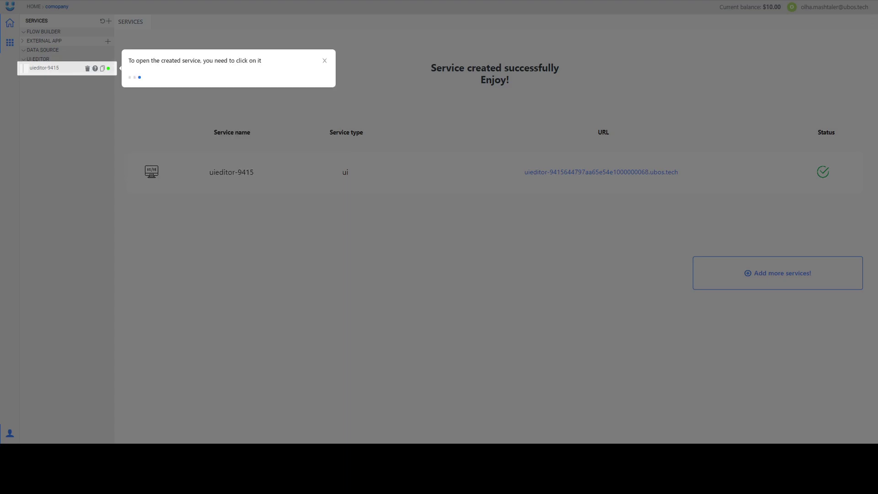
pyautogui.click(44, 68)
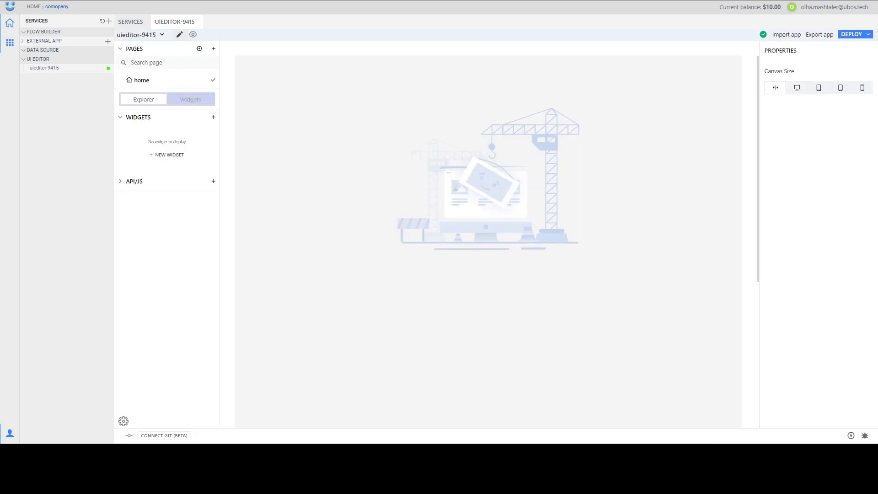
# Add a Node Red service with the Small Node Red plan, keeping the suggested service name
pyautogui.click(130, 22)
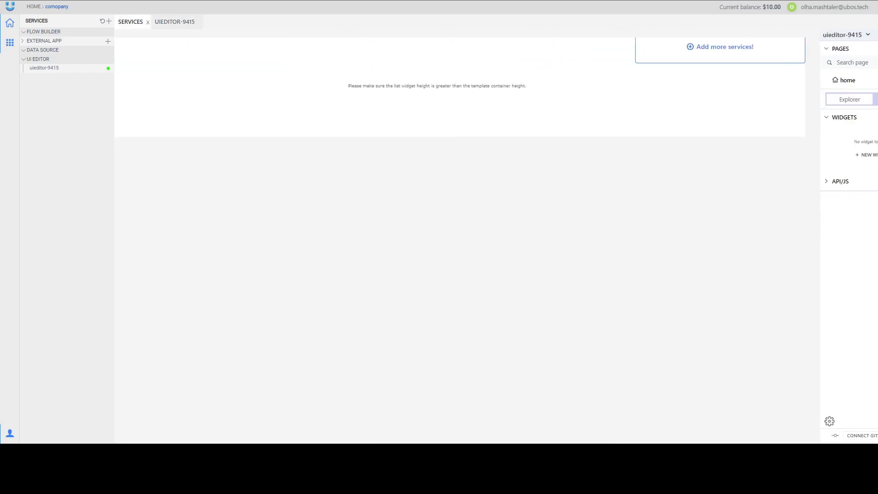
pyautogui.click(777, 273)
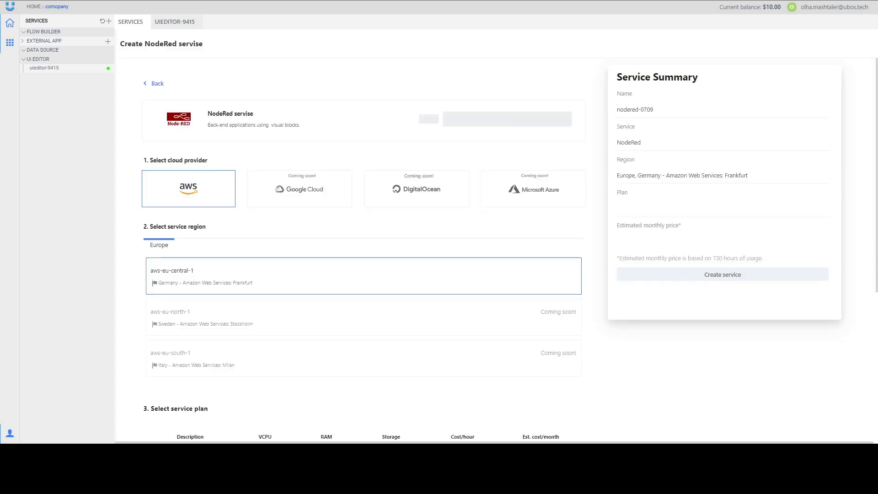
pyautogui.scroll(-5, 363, 251)
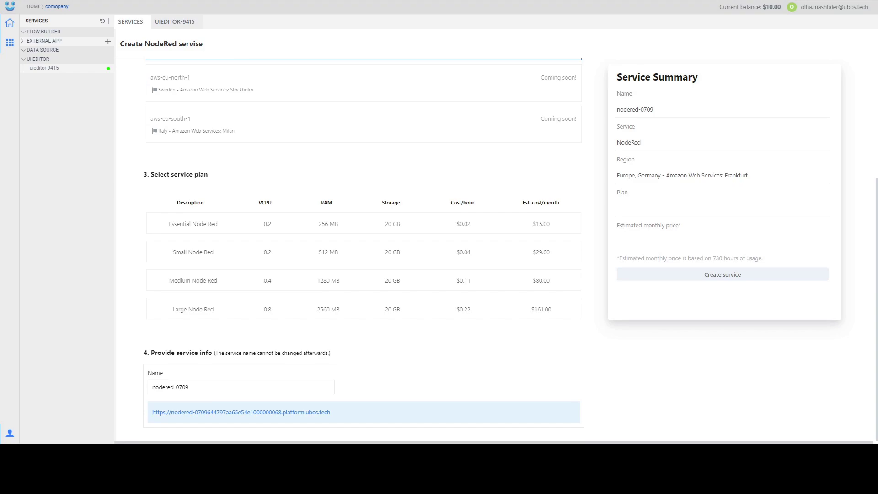
pyautogui.click(363, 252)
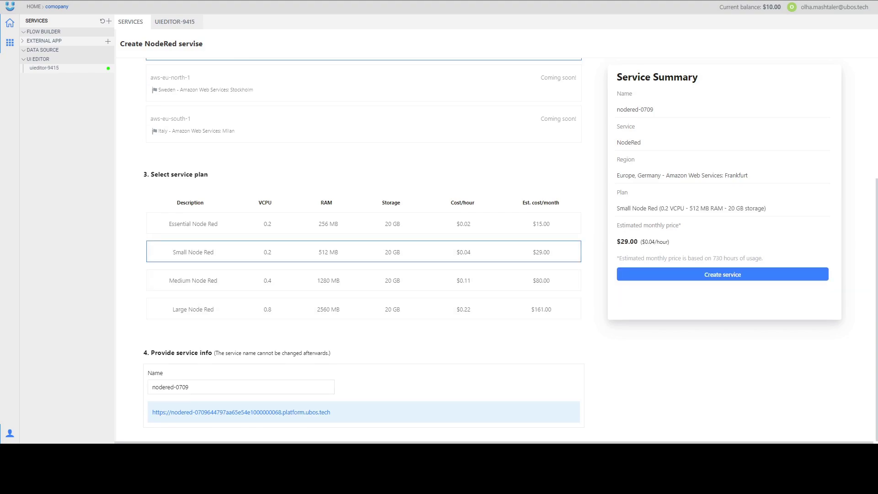
pyautogui.tripleClick(170, 386)
pyautogui.click(188, 386)
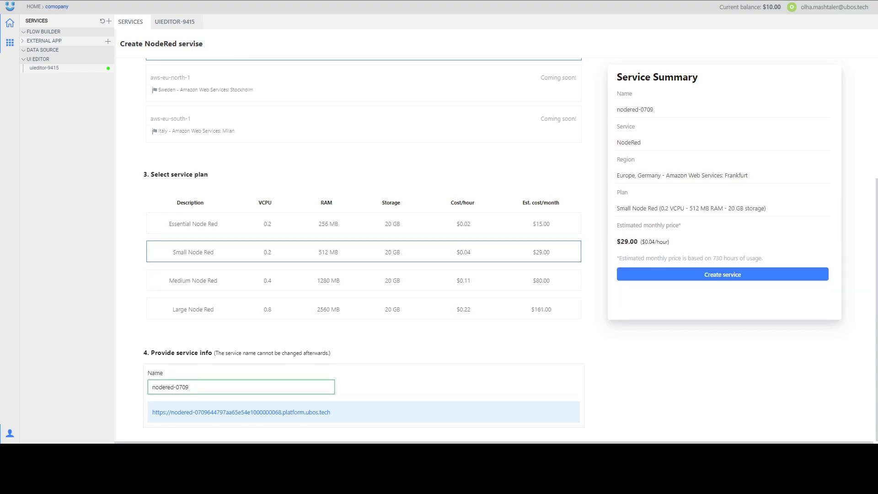
pyautogui.click(722, 275)
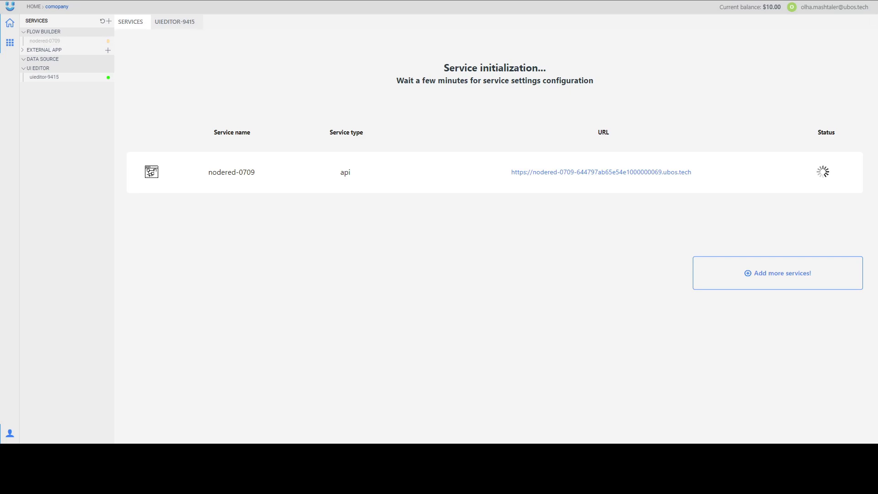
# Close the service creation page and review the overview settings of the UI Editor and Node Red services
pyautogui.click(147, 22)
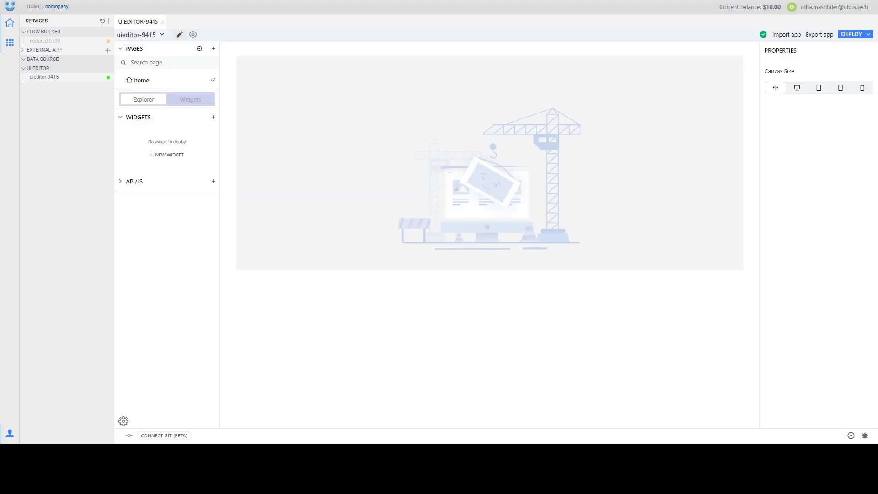
pyautogui.click(45, 77)
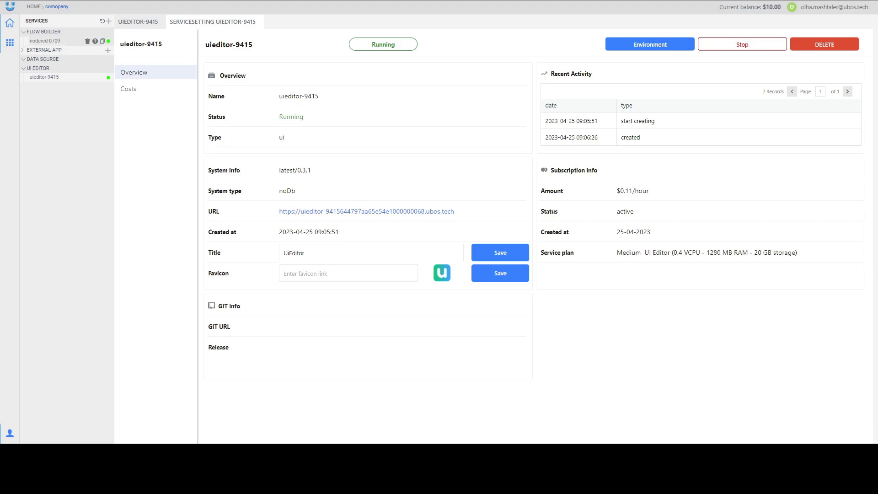
pyautogui.click(46, 41)
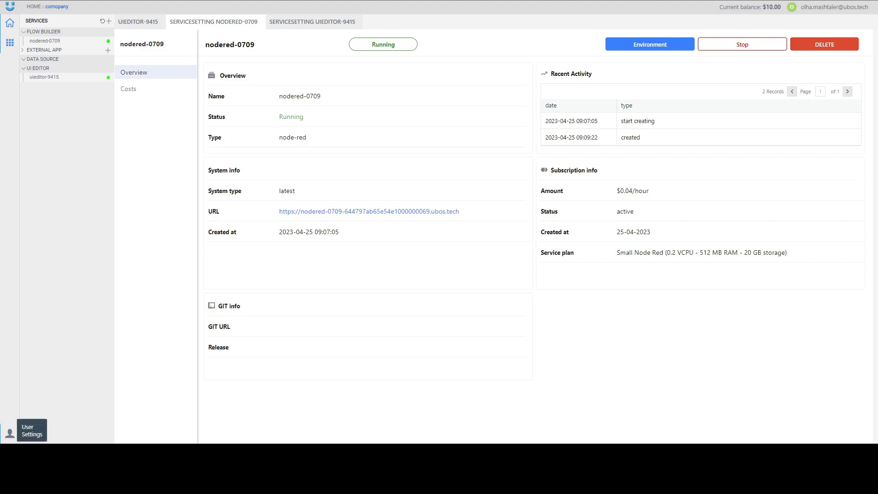
# In the user's credit settings, enter a top-up amount of 5 US dollars and agree with the terms and conditions
pyautogui.click(10, 433)
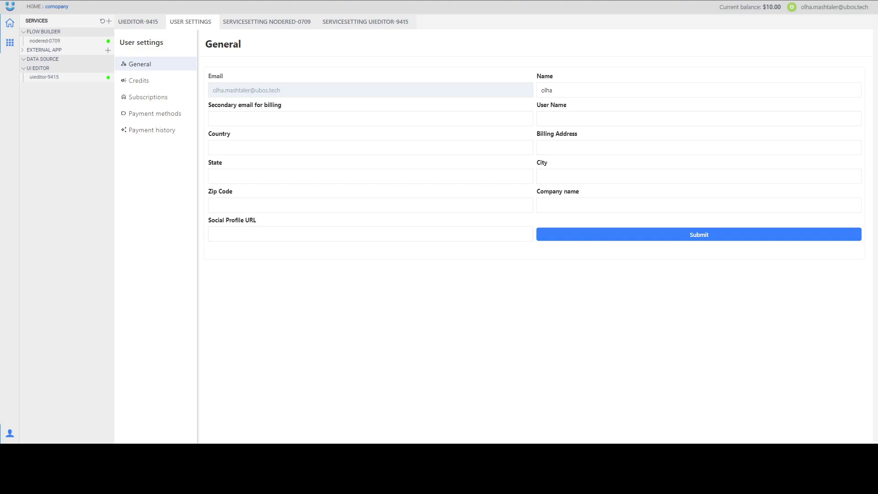
pyautogui.click(138, 80)
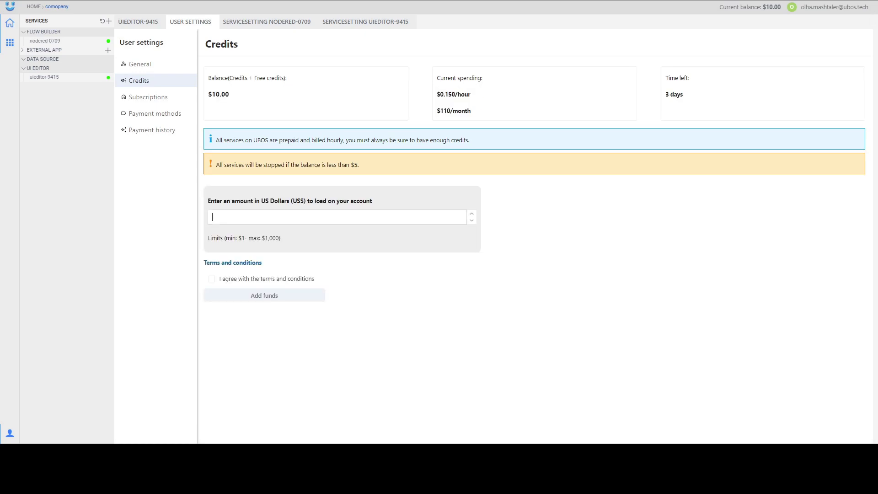
pyautogui.click(213, 216)
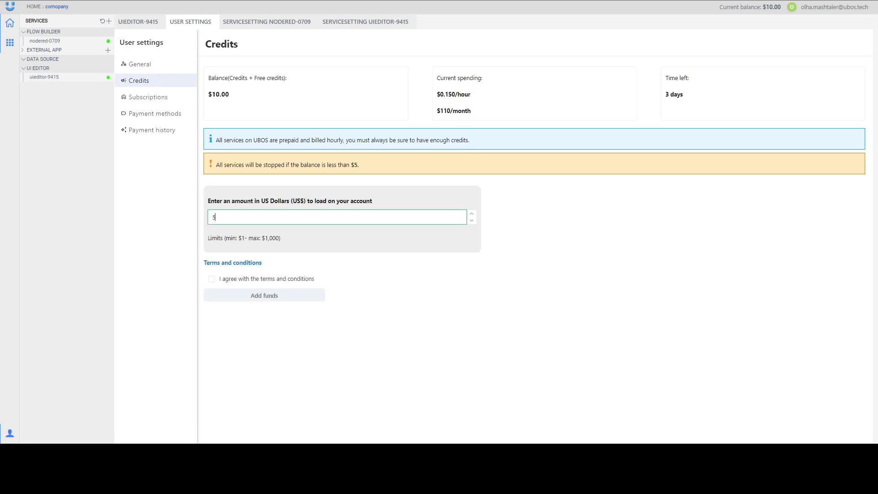
pyautogui.click(211, 278)
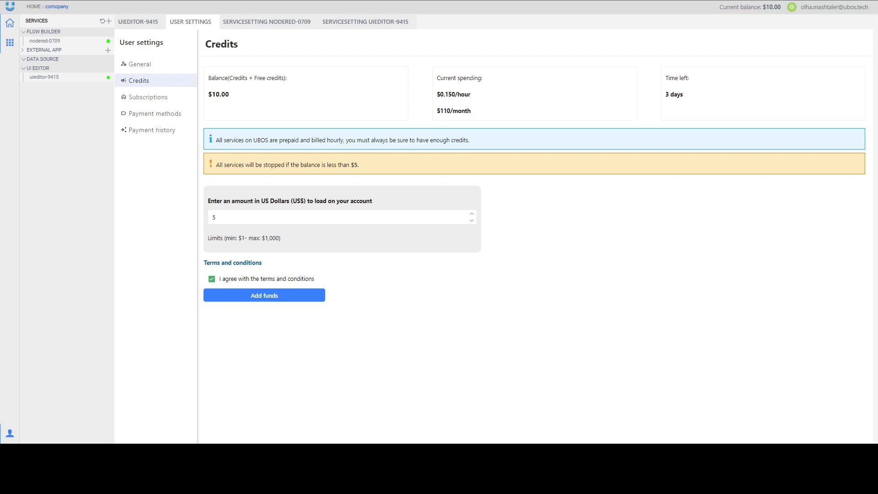
pyautogui.moveTo(359, 165); pyautogui.dragTo(213, 164)
pyautogui.click(213, 165)
# Examine the subscriptions and their status filter options, then review the plans, payment method and invoice history in the billing portal
pyautogui.click(148, 96)
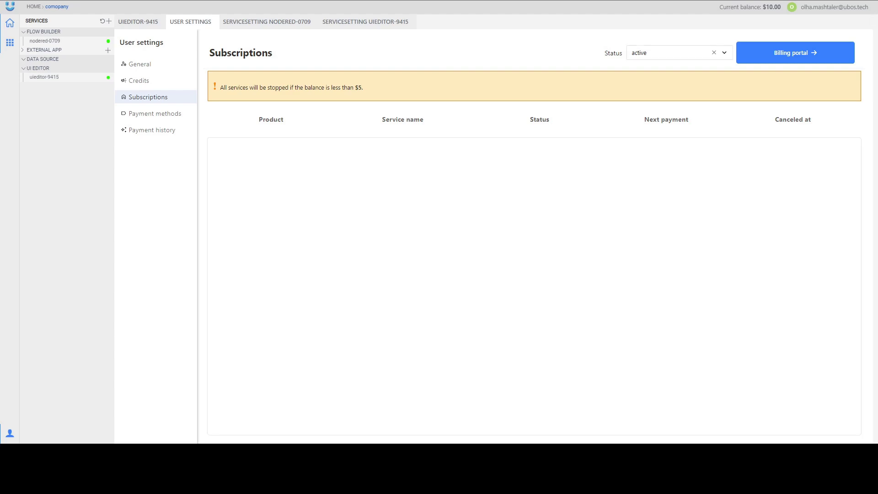
pyautogui.click(672, 53)
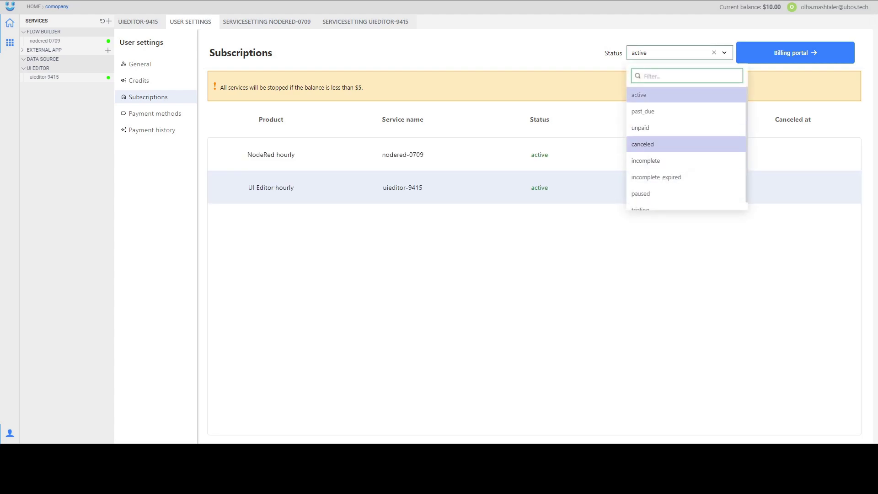
pyautogui.click(368, 22)
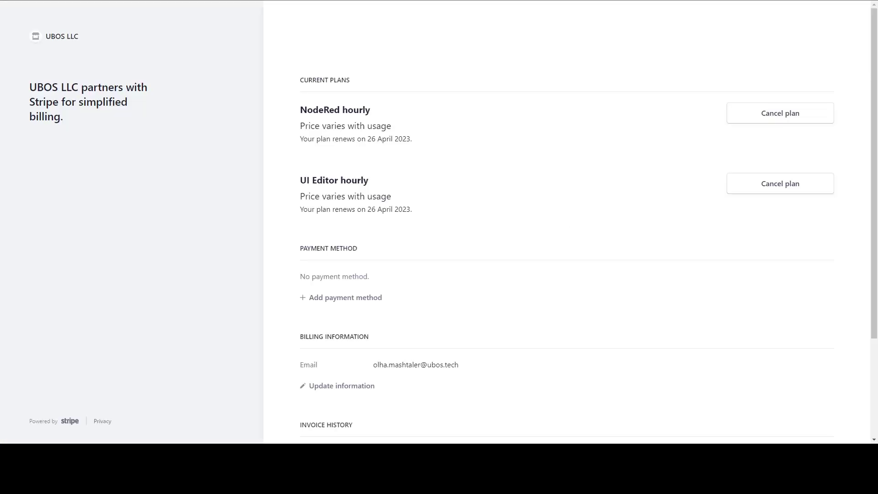
pyautogui.scroll(-3, 567, 219)
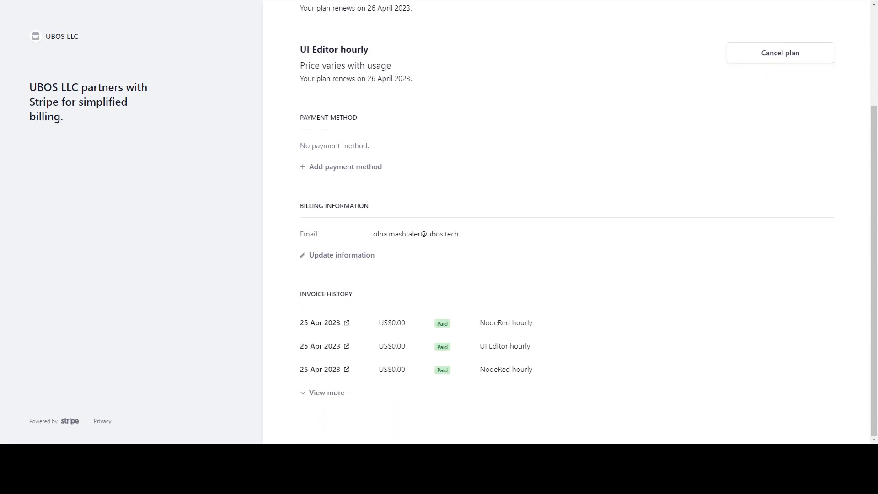
pyautogui.scroll(3, 567, 219)
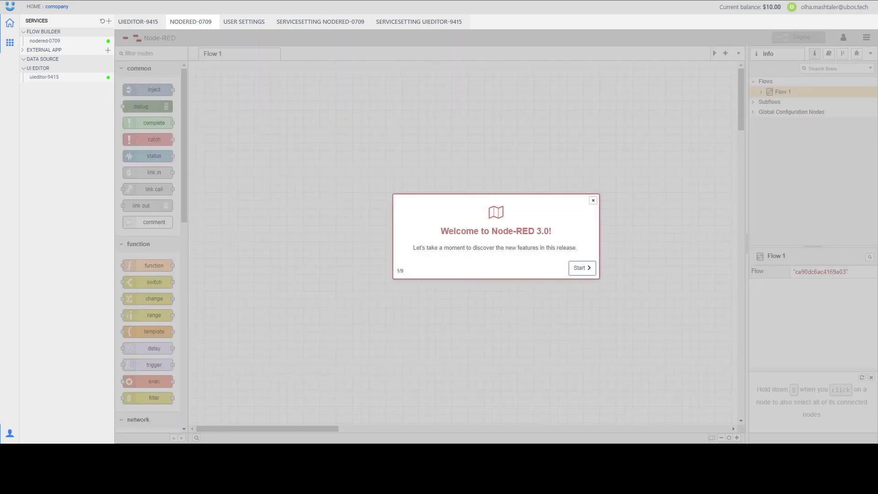
# Dismiss the Node-RED welcome tour, skip creating a project, and return to the UI Editor service
pyautogui.click(593, 200)
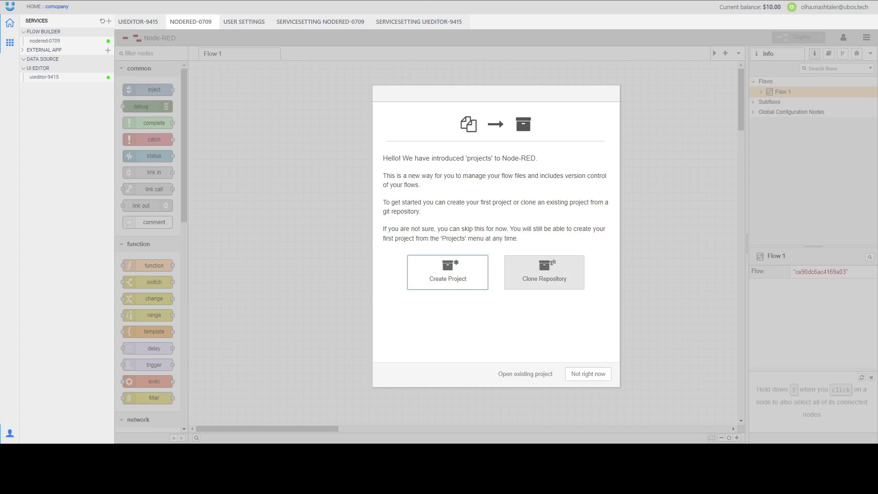
pyautogui.click(588, 373)
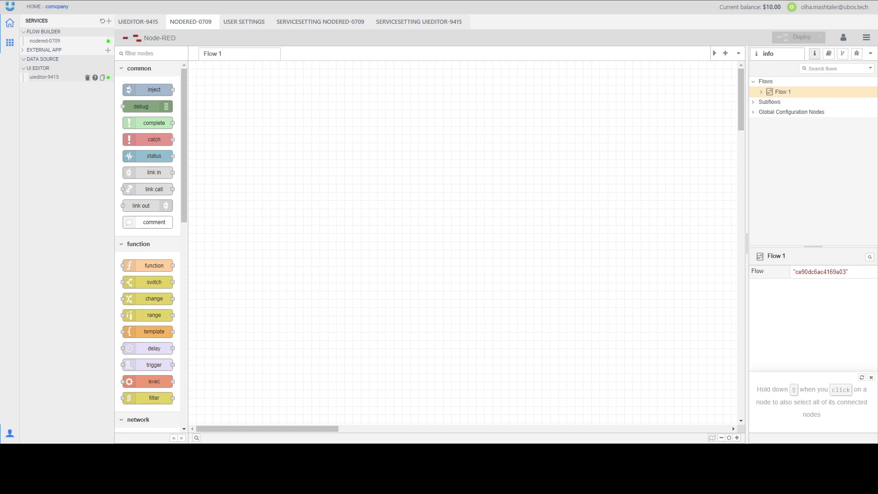
pyautogui.click(44, 77)
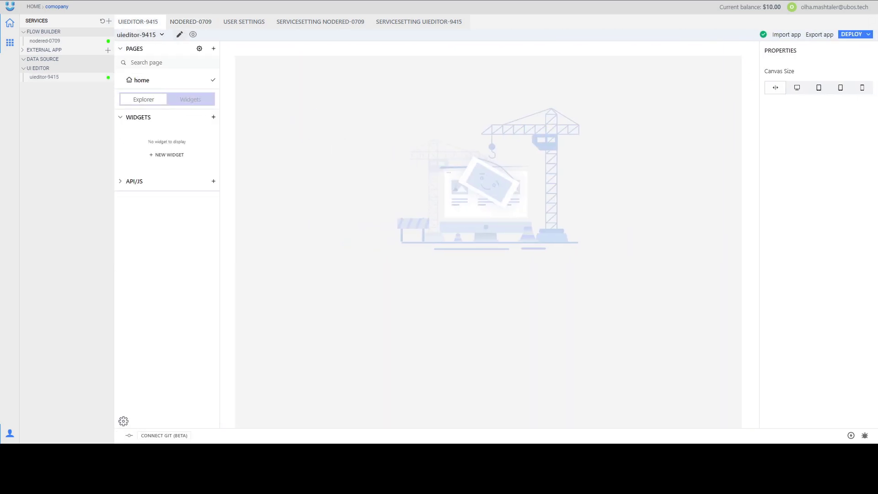